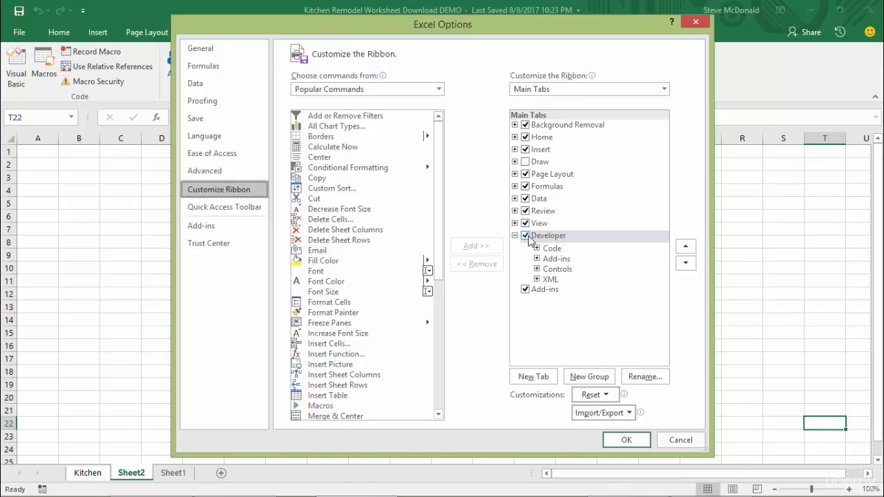
Enable the Developer tab in the ribbon customization and apply the options.
left_click(526, 236)
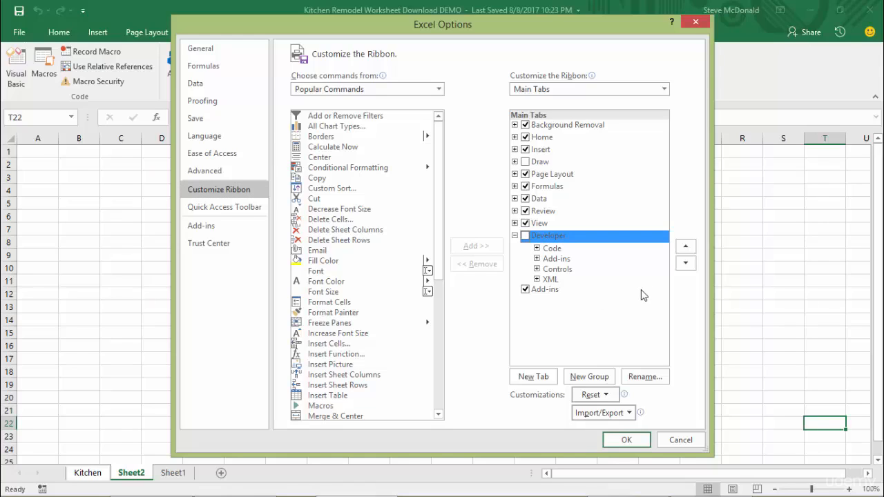
left_click(525, 237)
left_click(624, 443)
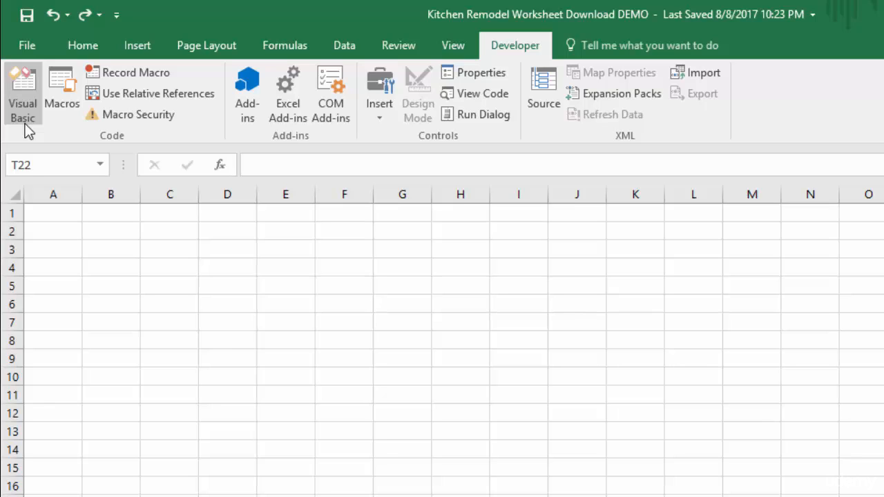
With cell A1 selected, set up a new macro recording named MacroDemo with the shortcut letter a.
key("ctrl+Home")
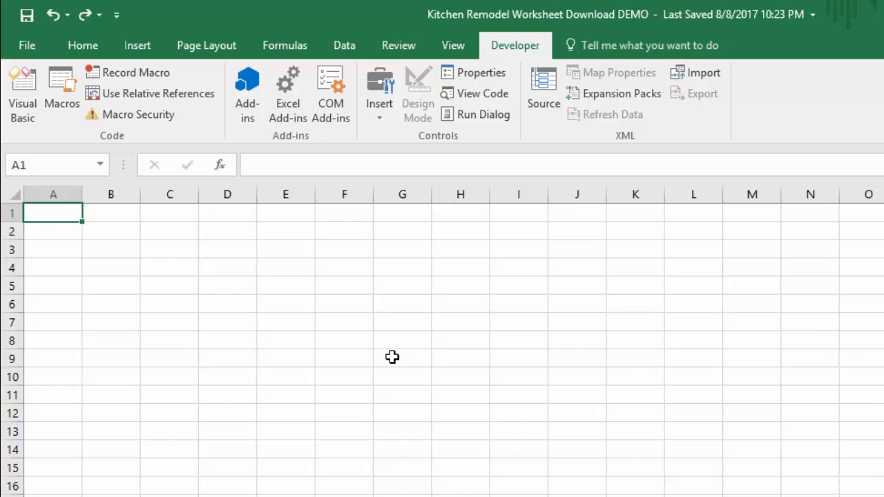
left_click(134, 71)
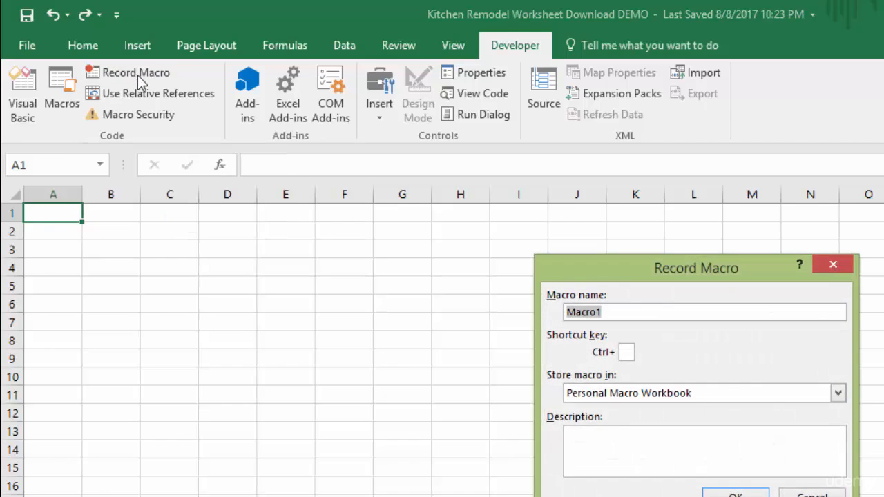
left_click_drag(759, 261, 595, 217)
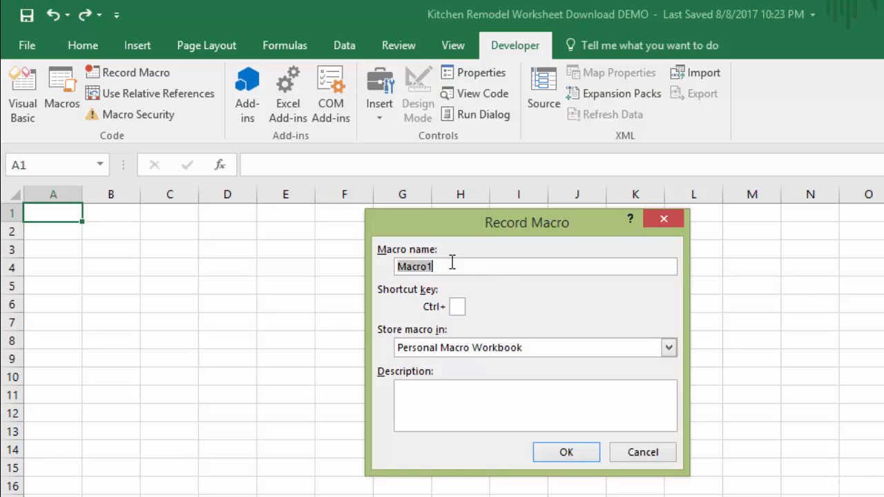
type("Macro")
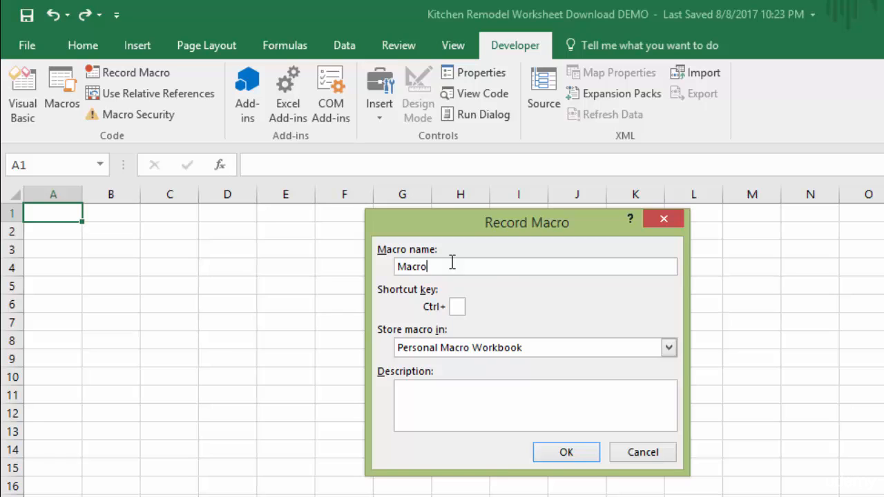
type("Demo")
left_click(458, 308)
type("a")
Store the macro in This Workbook with the description "Basic macro demo" and start recording.
left_click(668, 347)
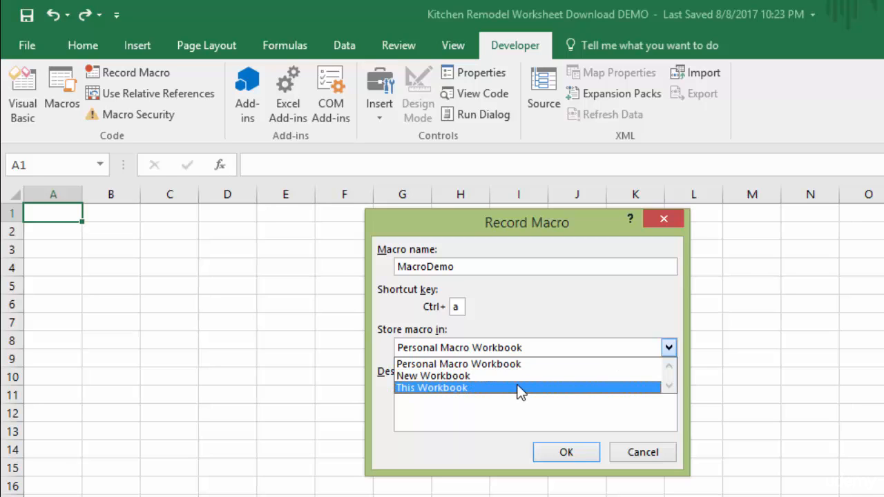
left_click(519, 388)
left_click(464, 397)
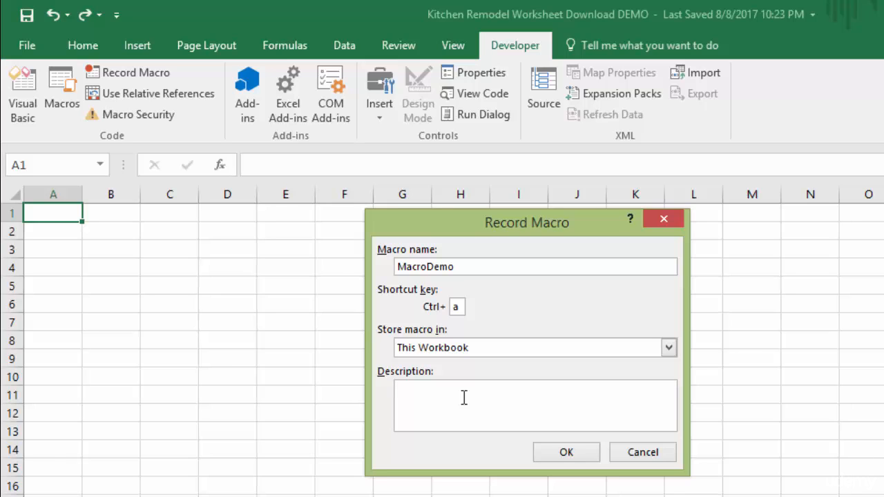
type("Basic macro demo")
left_click(570, 460)
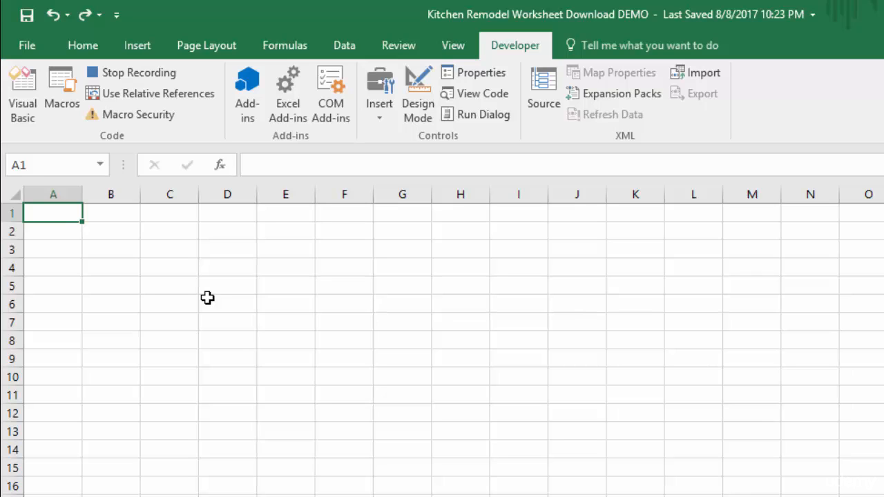
Enter =RANDBETWEEN(1,10) in cell A1 and fill the formula down to A5.
type("=rand")
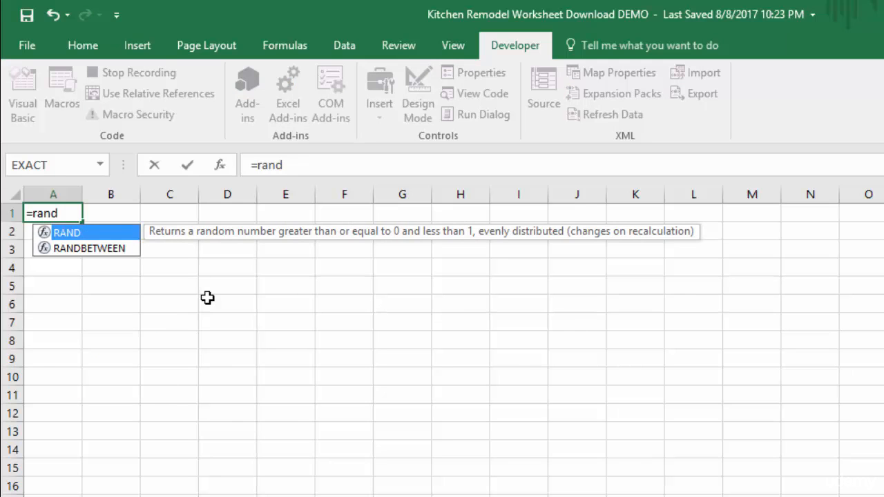
key("Tab")
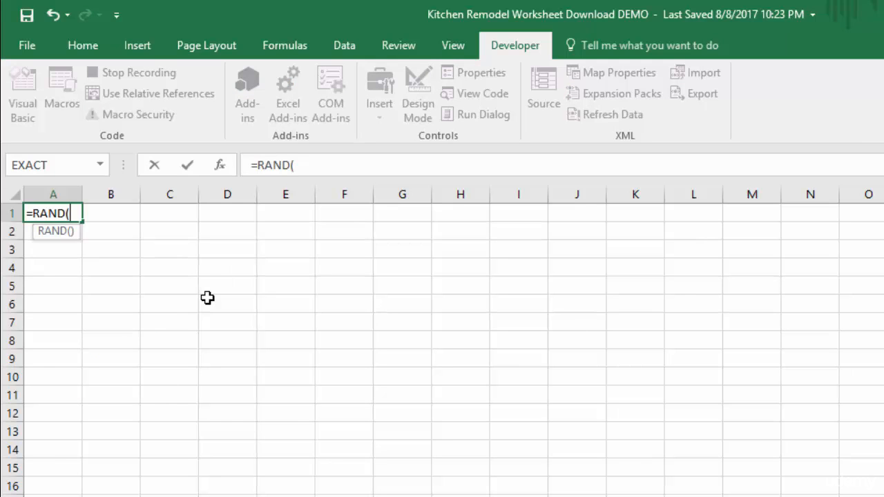
key("BackSpace")
key("Down")
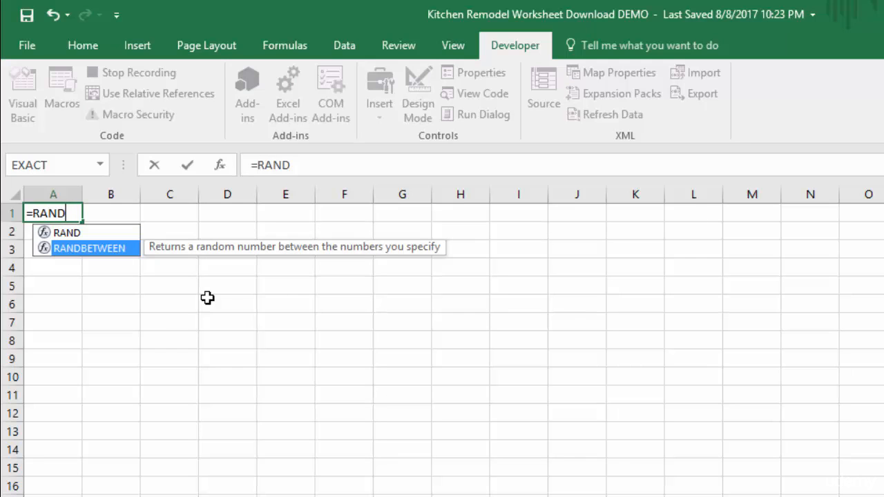
key("Tab")
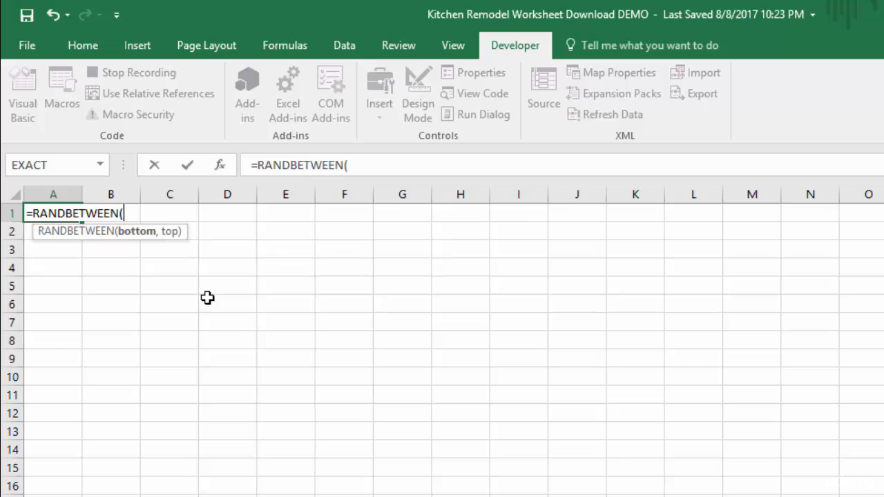
type("1,10")
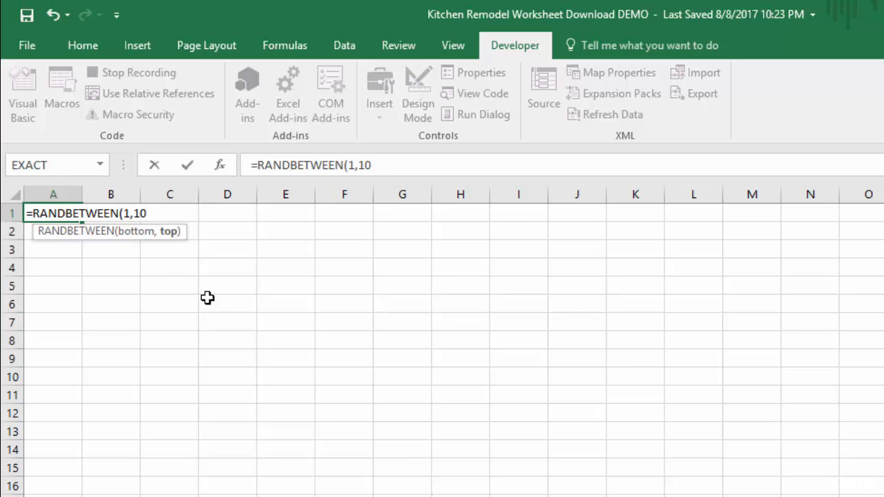
key("Return")
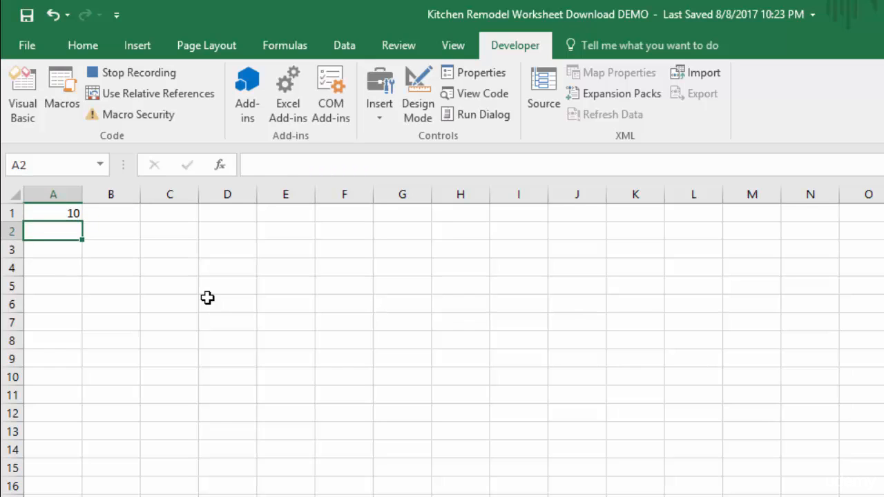
left_click(51, 212)
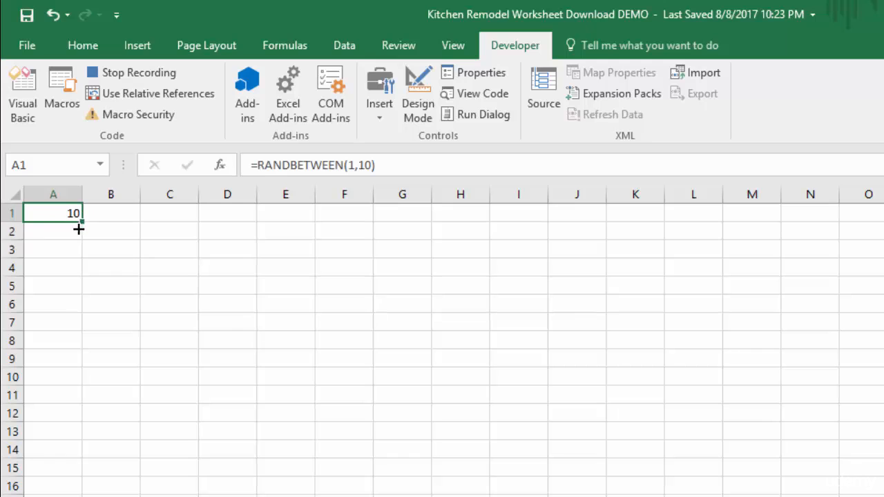
left_click_drag(81, 230, 79, 292)
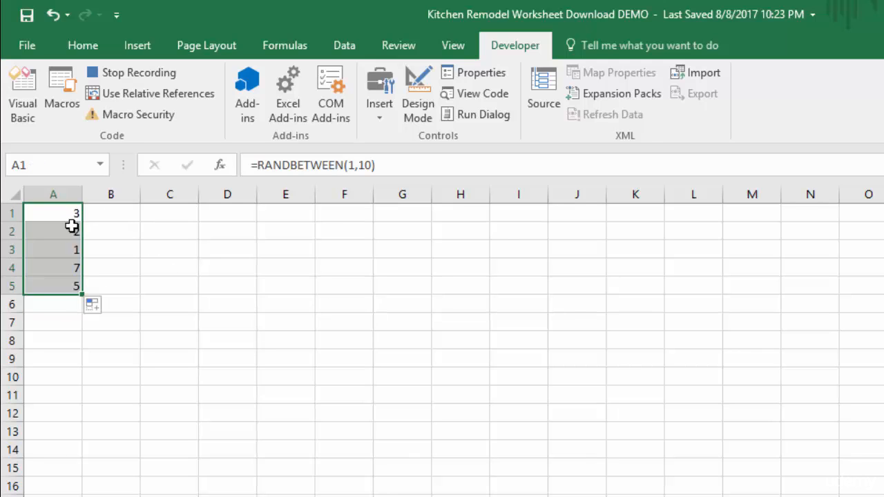
Total A1:A5 in cell A6 with AutoSum.
left_click(49, 304)
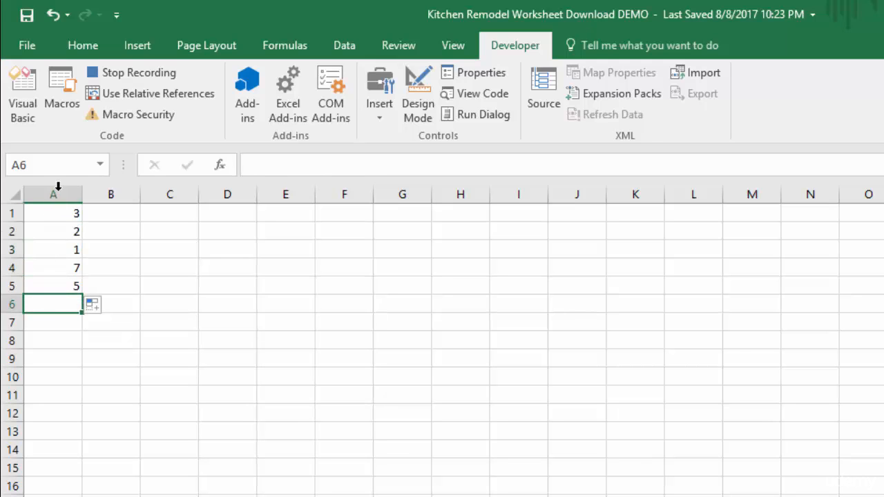
left_click(84, 47)
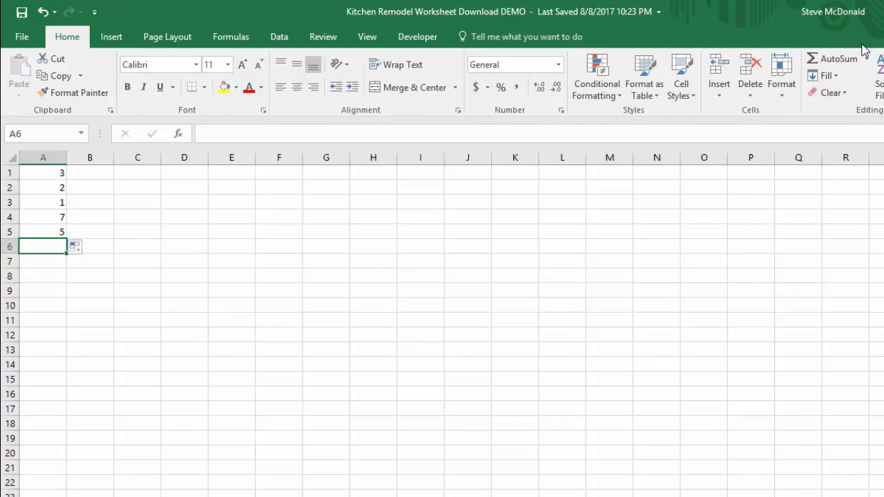
left_click(833, 61)
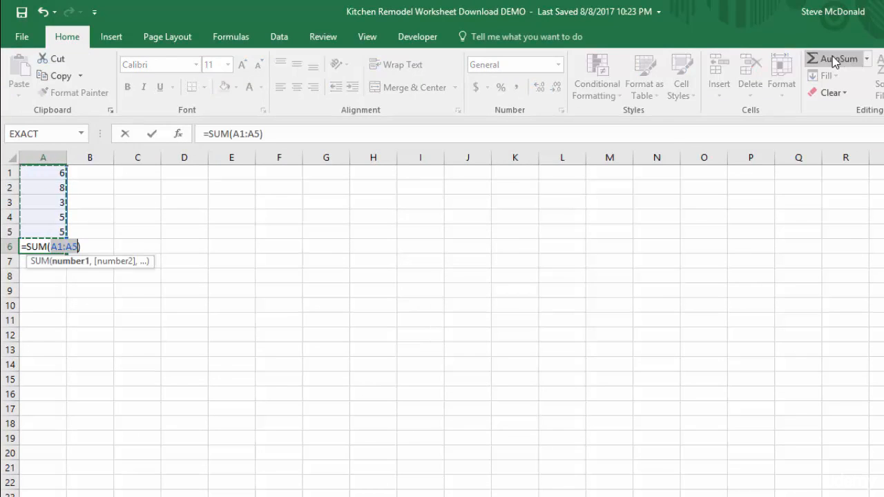
key("Return")
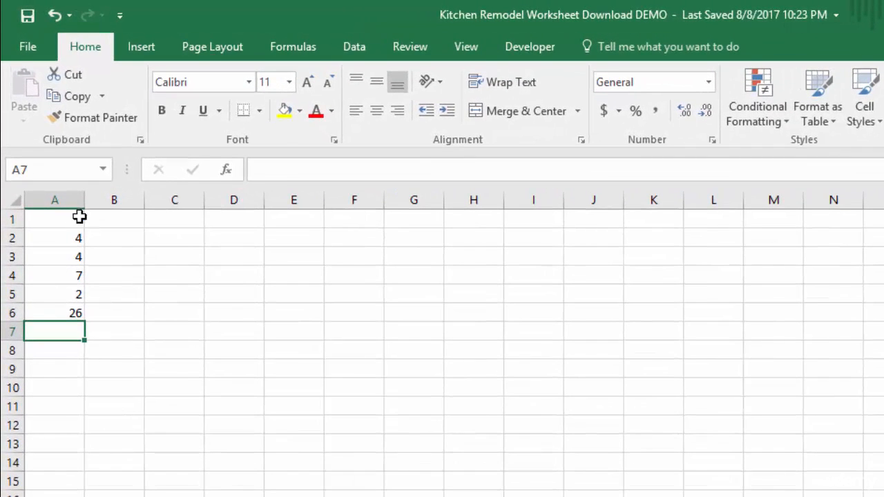
Select cell A1 again and stop recording the macro.
left_click(57, 313)
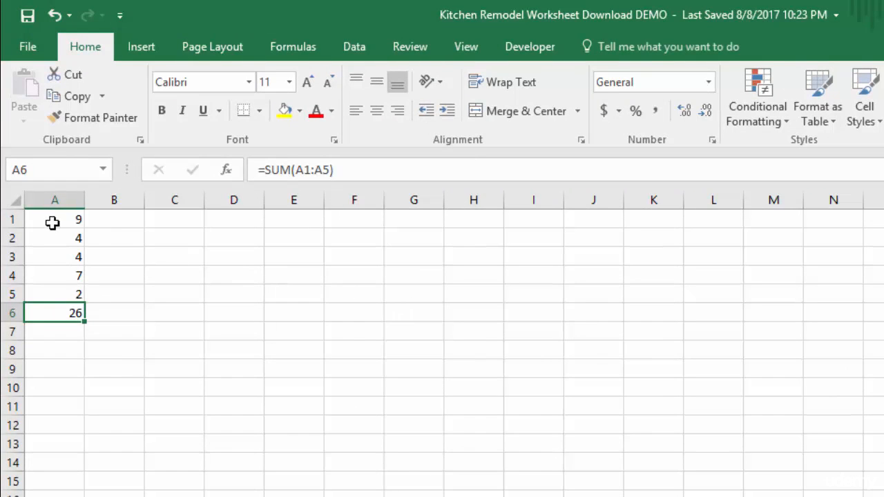
left_click(53, 218)
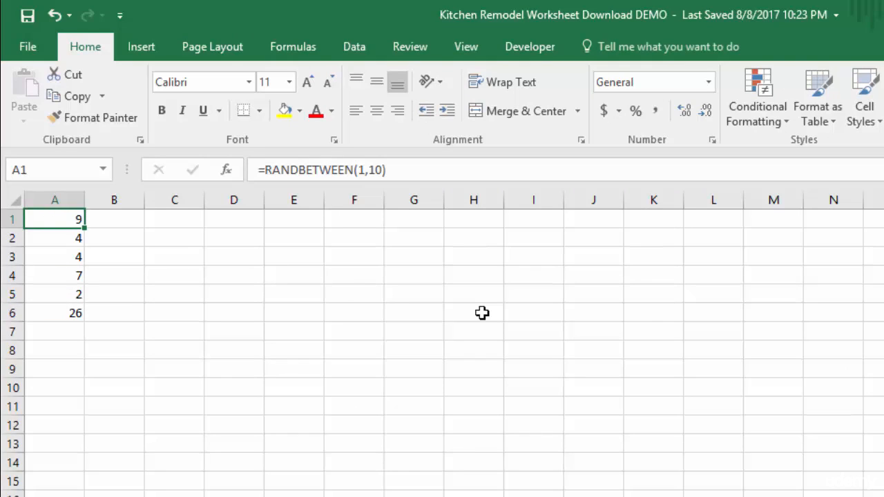
left_click(531, 49)
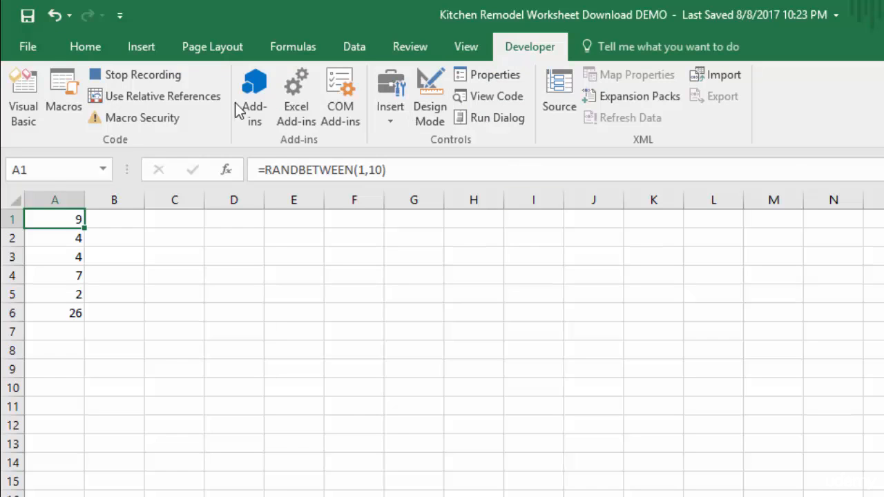
left_click(128, 77)
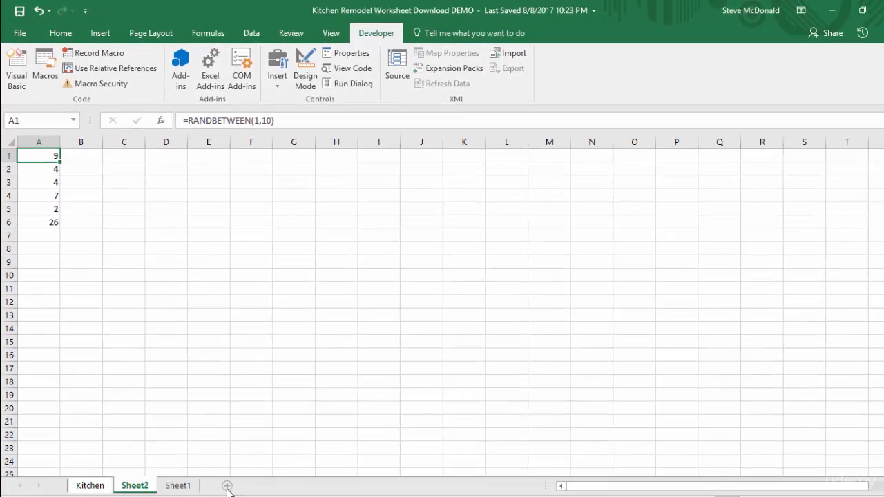
Add a new worksheet and run the MacroDemo macro by its shortcut, first from cell F11 and again from A6.
left_click(227, 486)
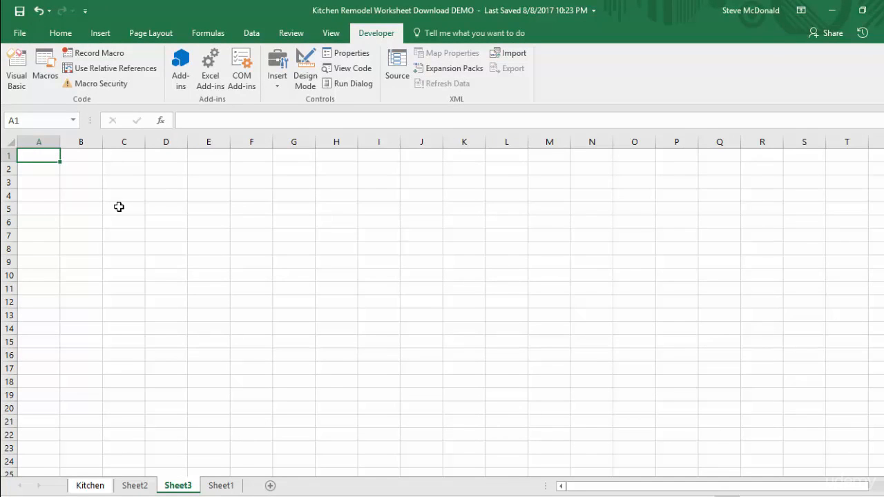
left_click(253, 287)
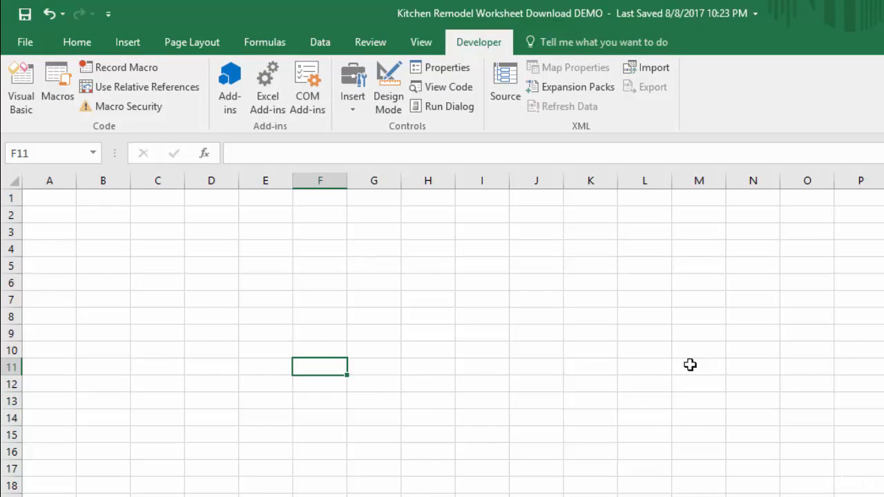
key("ctrl+shift+r")
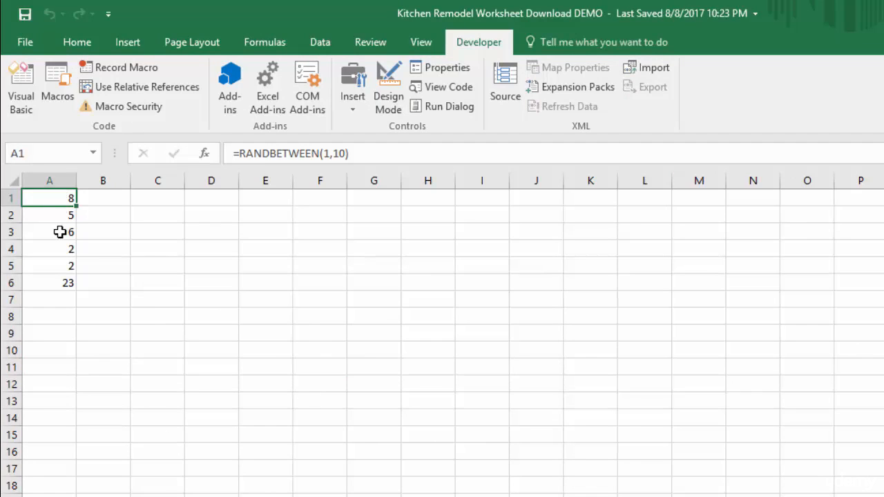
left_click(58, 284)
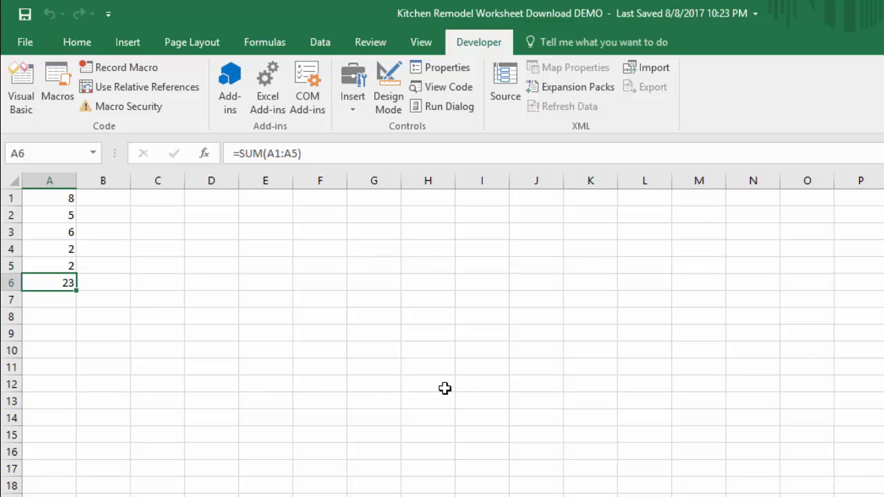
key("ctrl+shift+r")
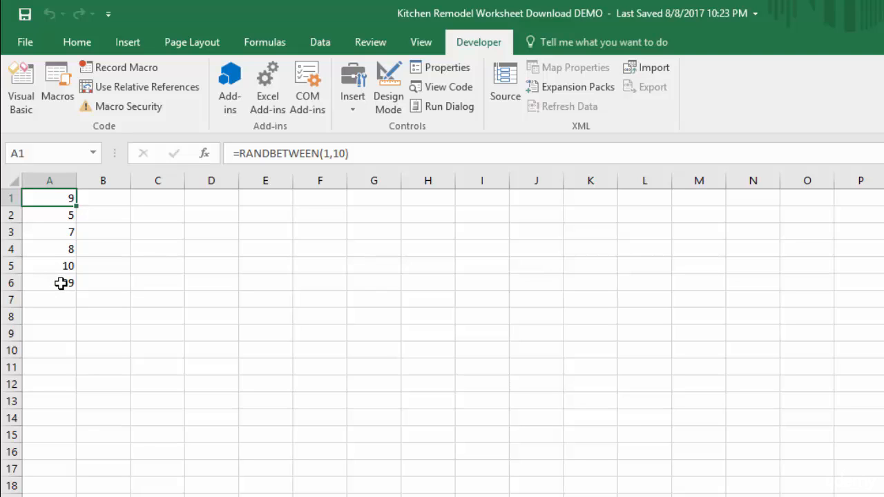
Delete cells A1:A6 on the new sheet, shifting cells left, and select cell D10.
left_click_drag(61, 283, 40, 198)
right_click(41, 212)
left_click(103, 370)
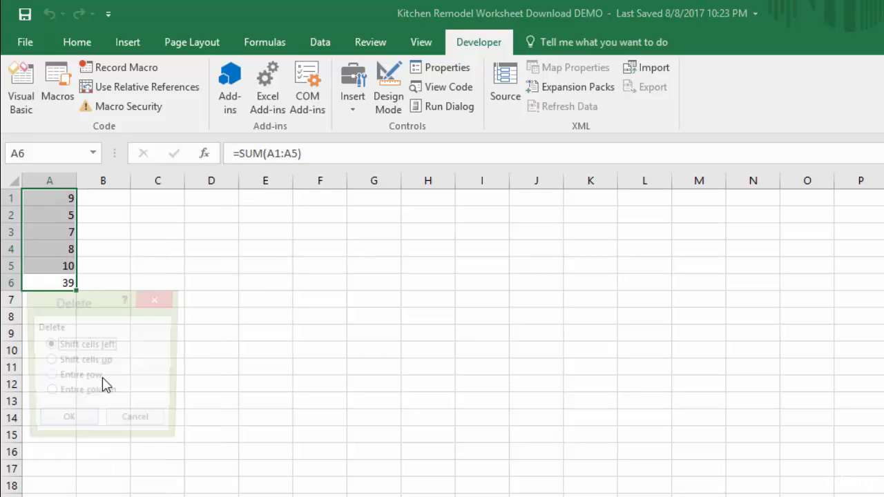
left_click(67, 421)
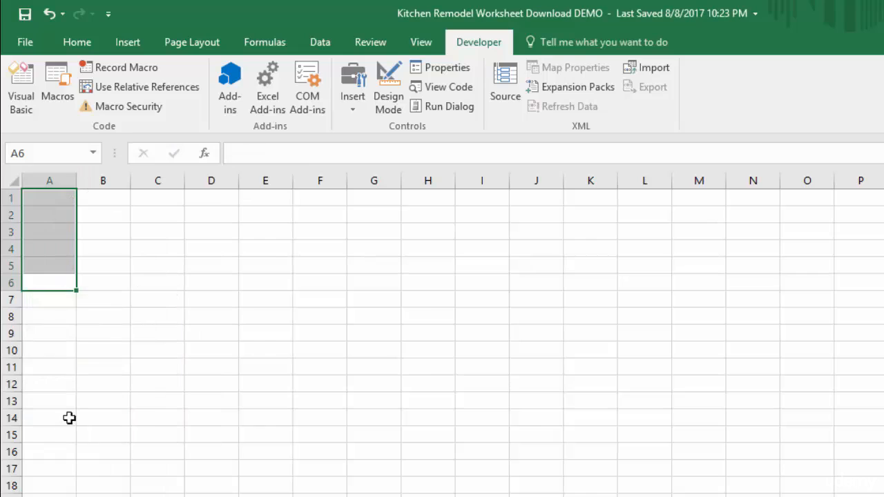
left_click(199, 345)
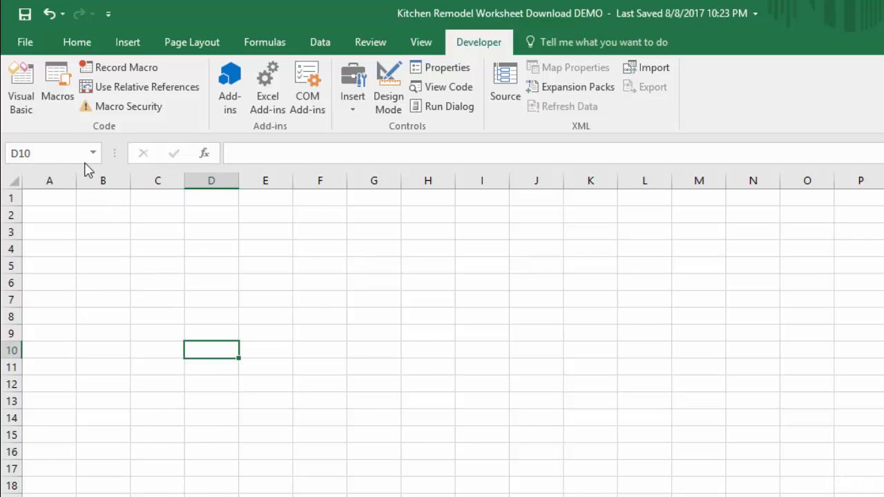
Run MacroDemo from the list of macros on the emptied sheet.
left_click(57, 81)
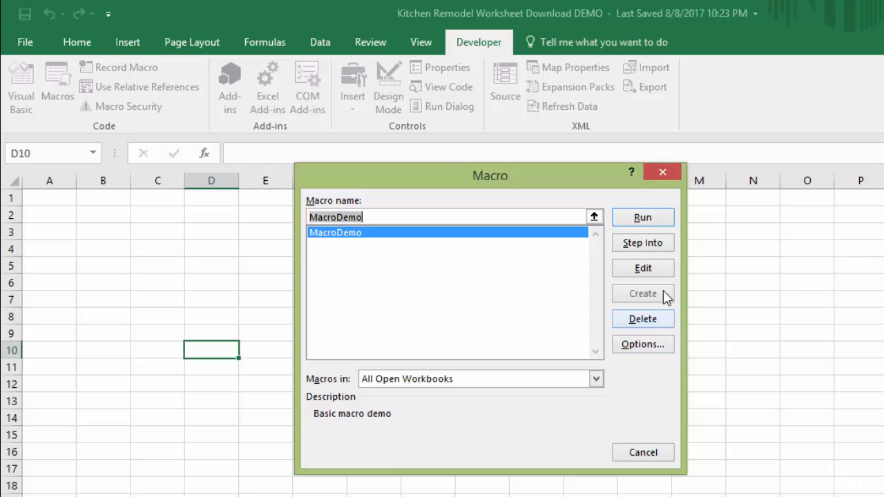
left_click(642, 218)
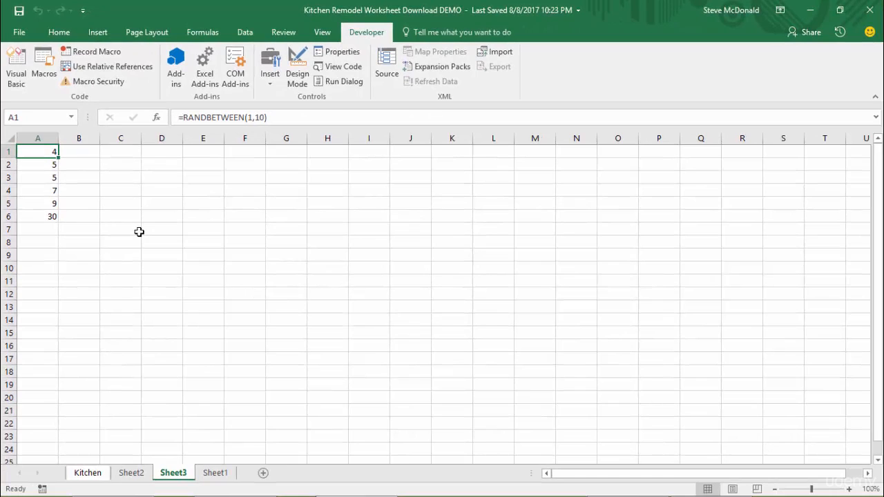
Recalculate the random numbers and clear the contents of cells A1:A6.
key("F9")
left_click_drag(42, 150, 43, 217)
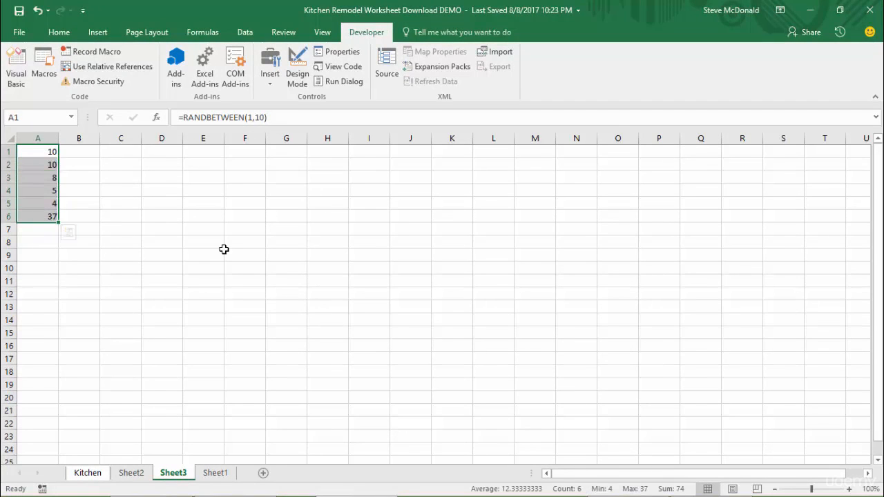
key("Delete")
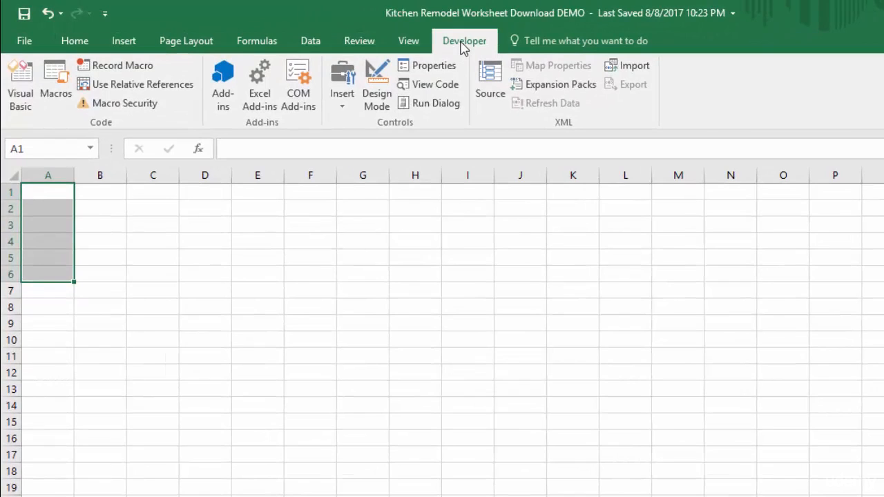
Draw a form control button over about D3:F9 and assign the MacroDemo macro to it.
left_click(343, 104)
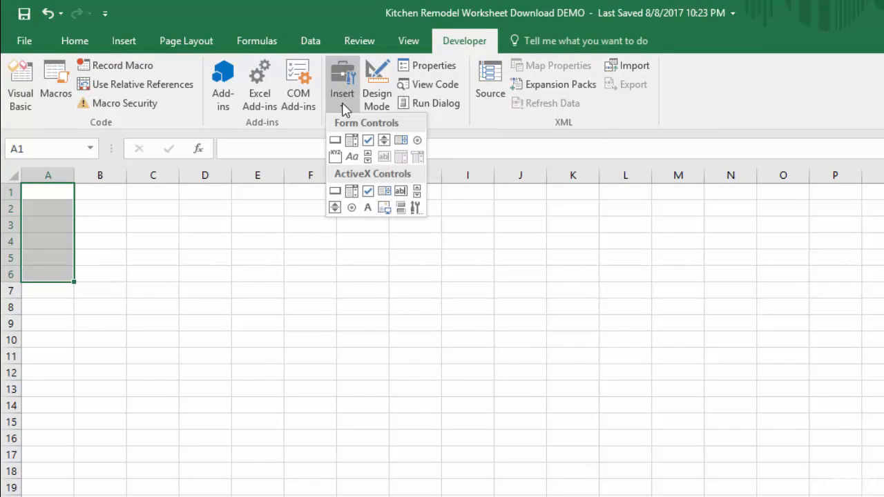
left_click(335, 143)
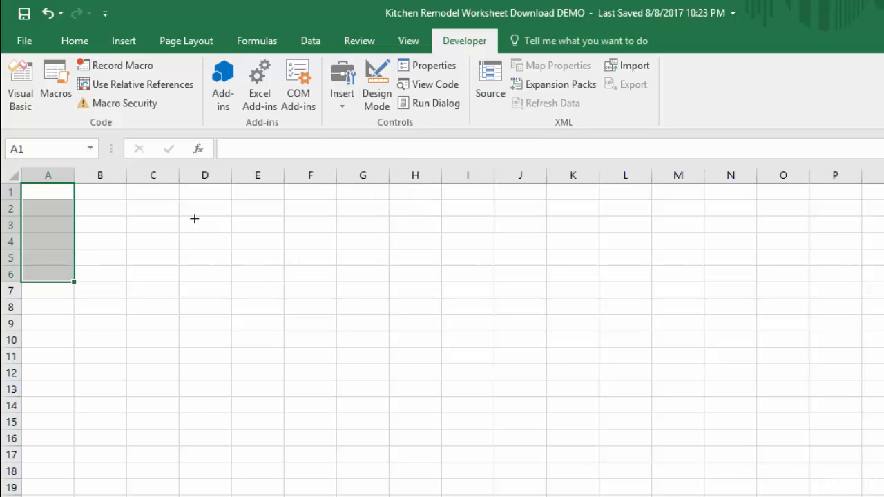
mouse_move(194, 219)
left_mouse_down()
mouse_move(276, 270)
mouse_move(331, 324)
left_mouse_up()
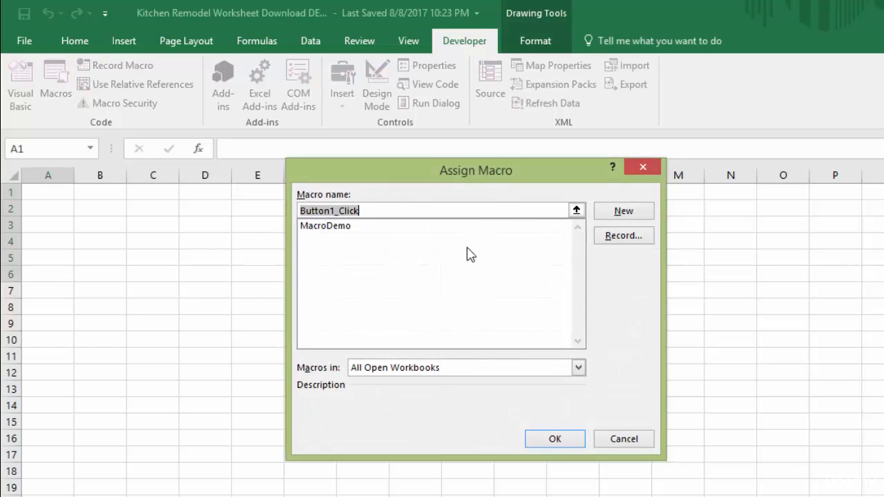
left_click(349, 235)
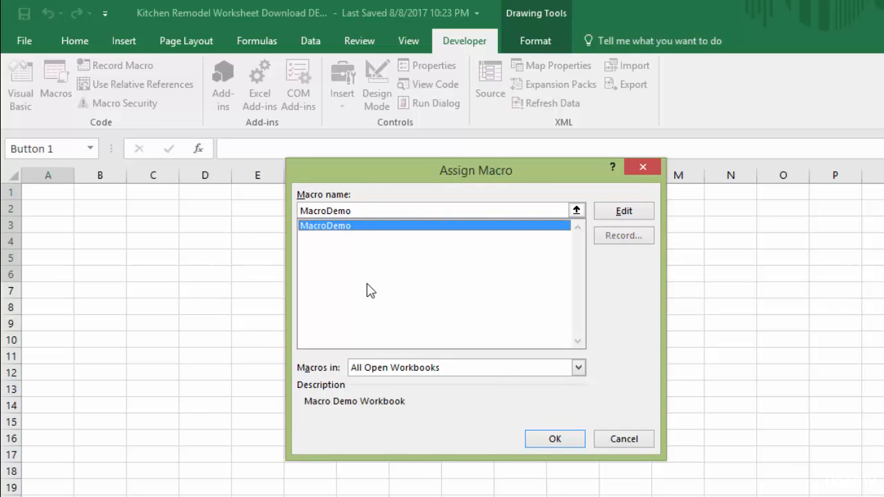
left_click(561, 444)
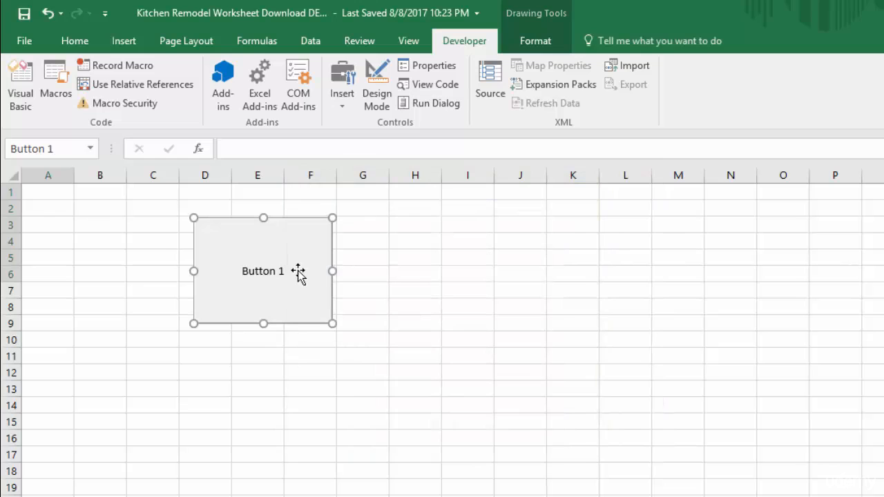
Change the new button's label to "Random Numbers" and deselect it by selecting cell H6.
left_click(263, 268)
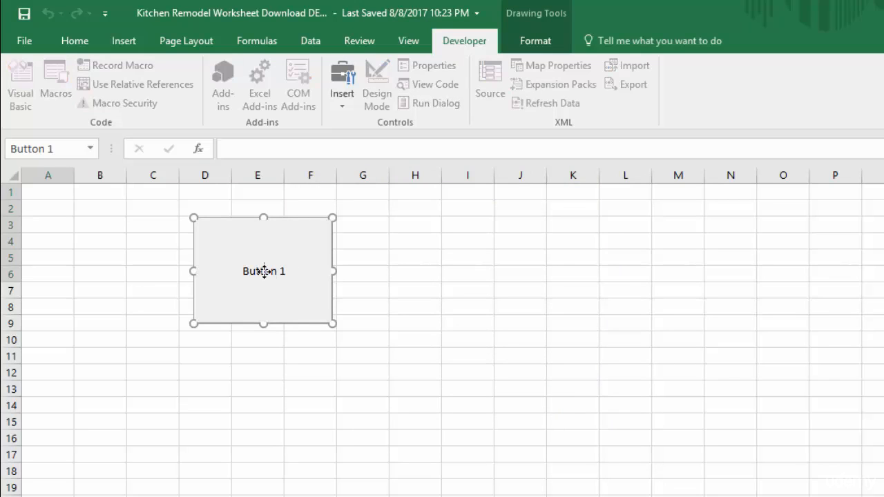
left_click_drag(245, 270, 300, 269)
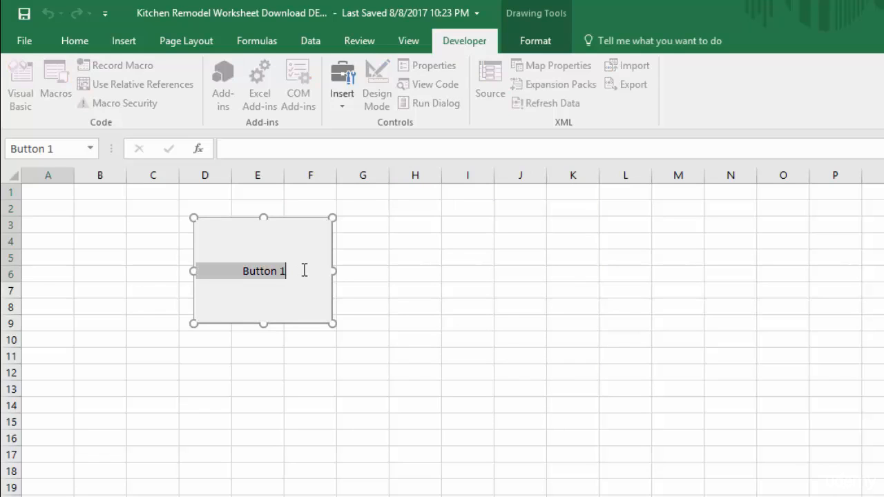
type("Random ")
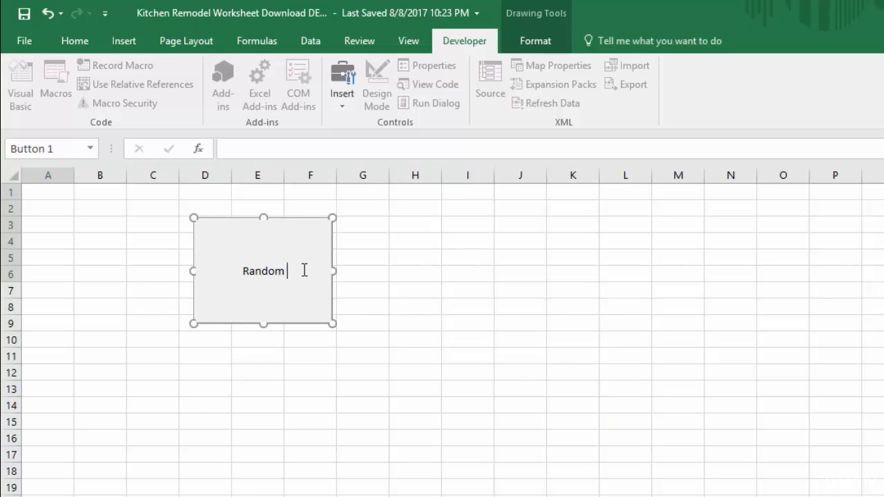
type("Numbers")
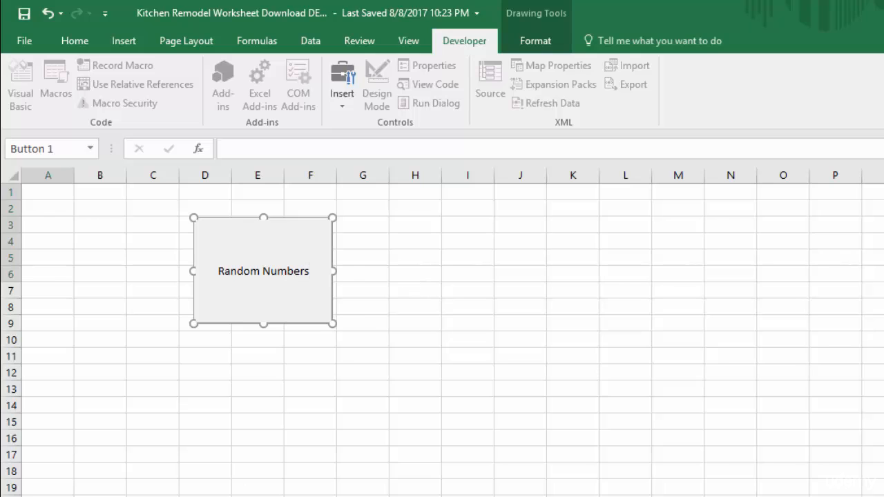
left_click(430, 276)
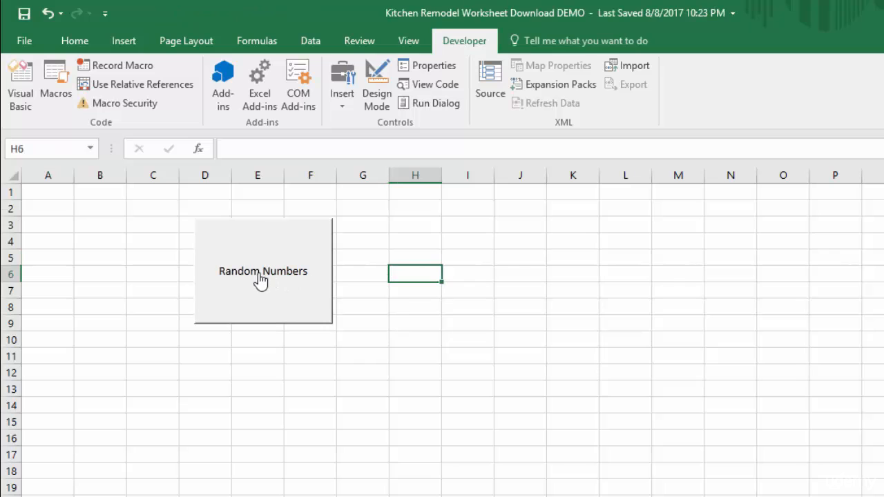
Run the assigned macro five times with the Random Numbers button.
left_click(248, 291)
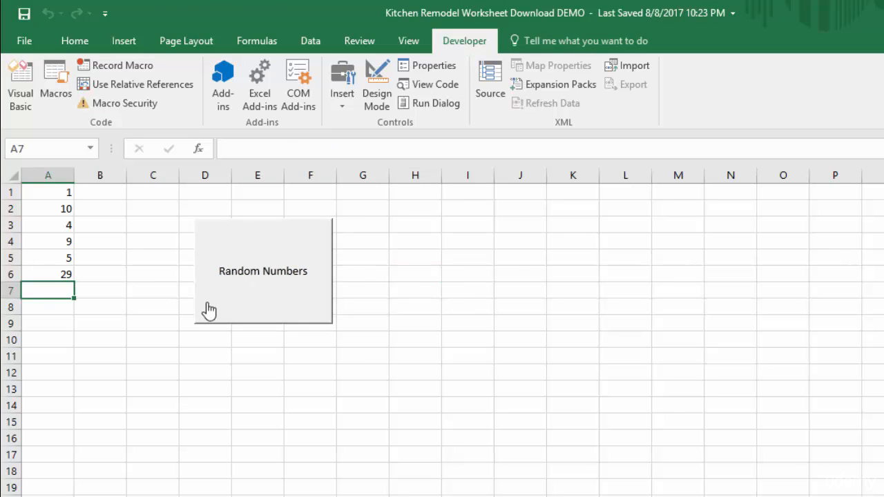
left_click(275, 300)
left_click(275, 300)
left_click(275, 300)
left_click(275, 301)
Delete cells A1:A7, shifting cells left, and select cell F14.
left_click_drag(59, 291, 53, 197)
right_click(44, 224)
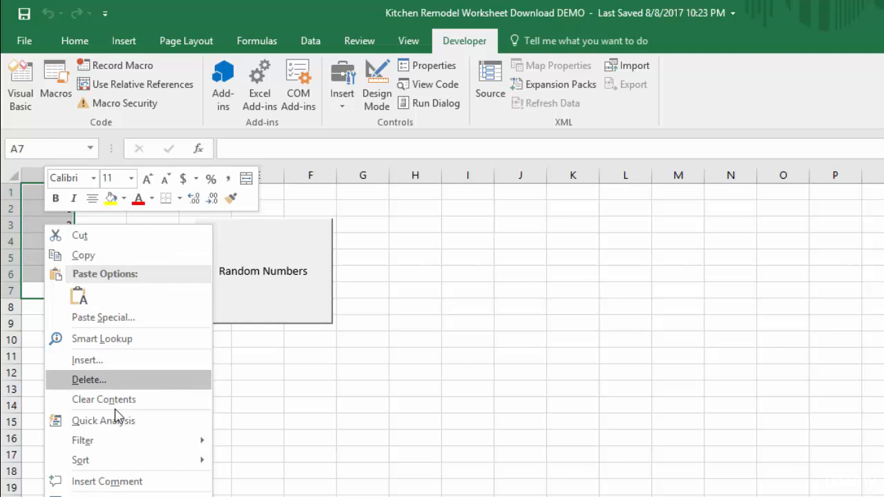
left_click(100, 381)
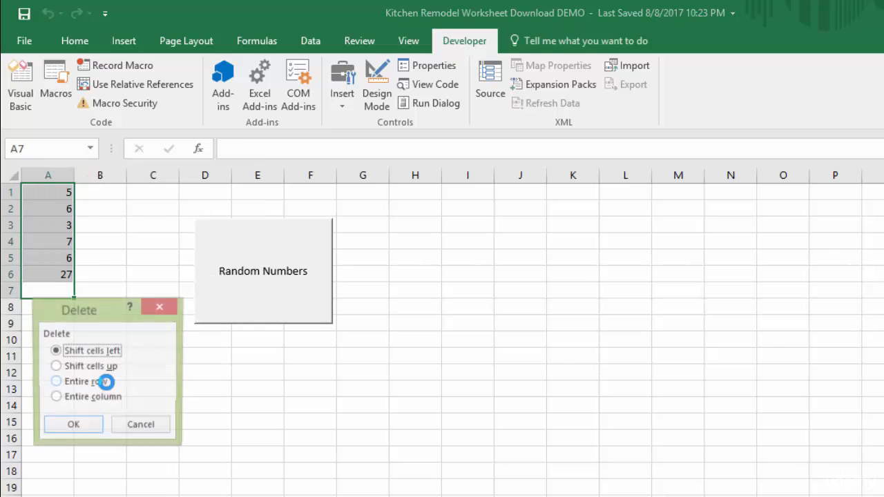
left_click(73, 427)
left_click(309, 405)
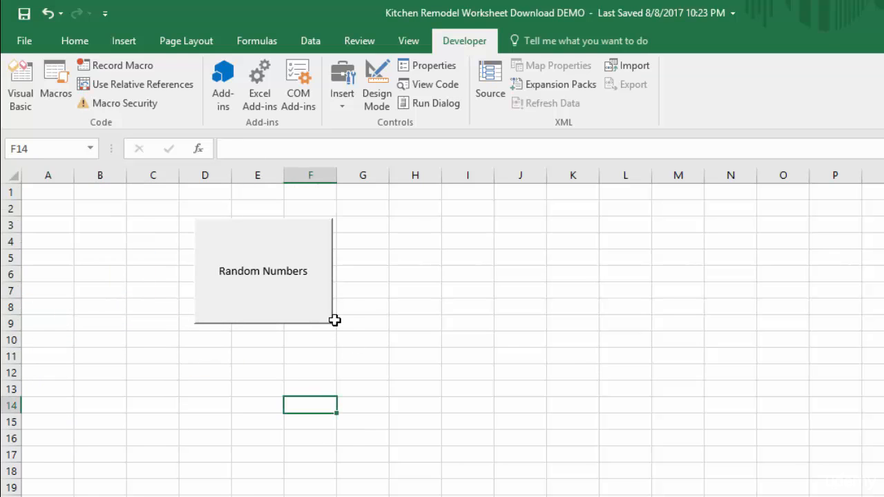
Run the macro four times on the emptied sheet with the Random Numbers button.
left_click(296, 316)
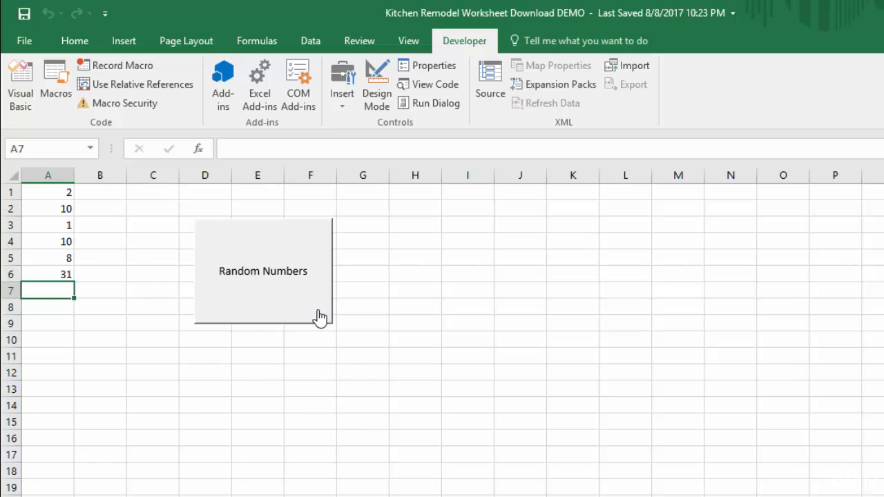
left_click(289, 314)
left_click(290, 319)
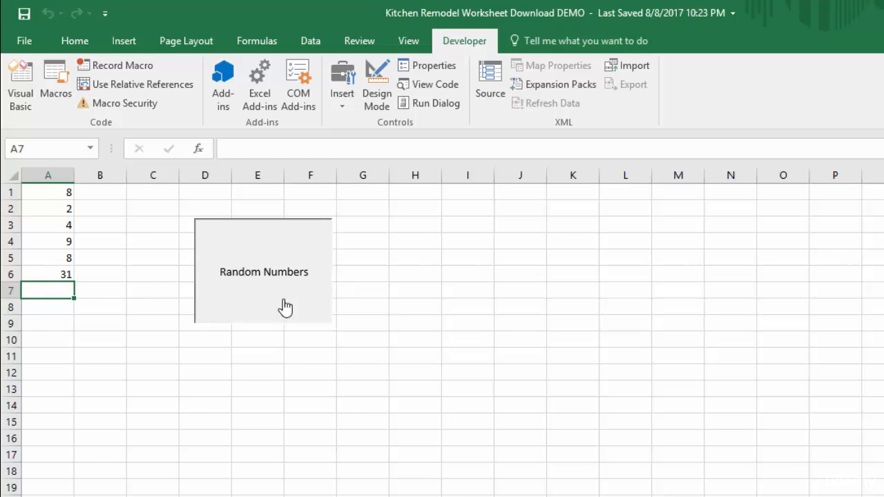
left_click(285, 308)
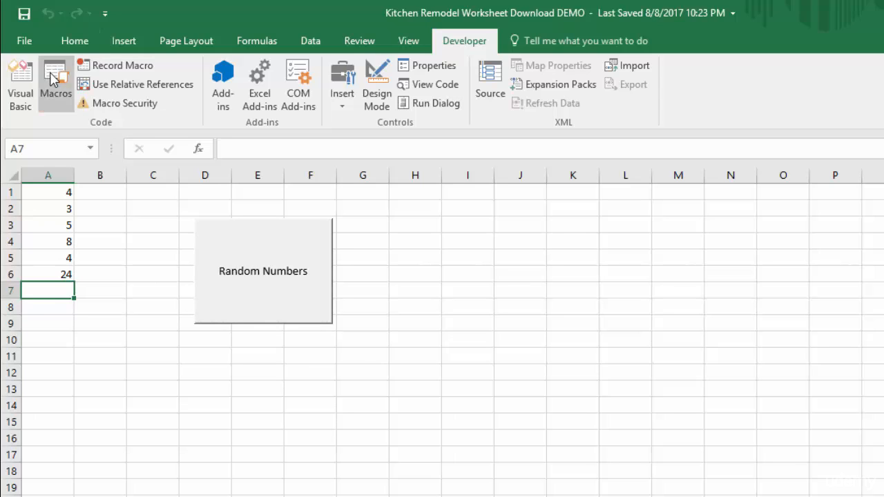
Run MacroDemo from the list of macros and once more with the Random Numbers button.
left_click(54, 77)
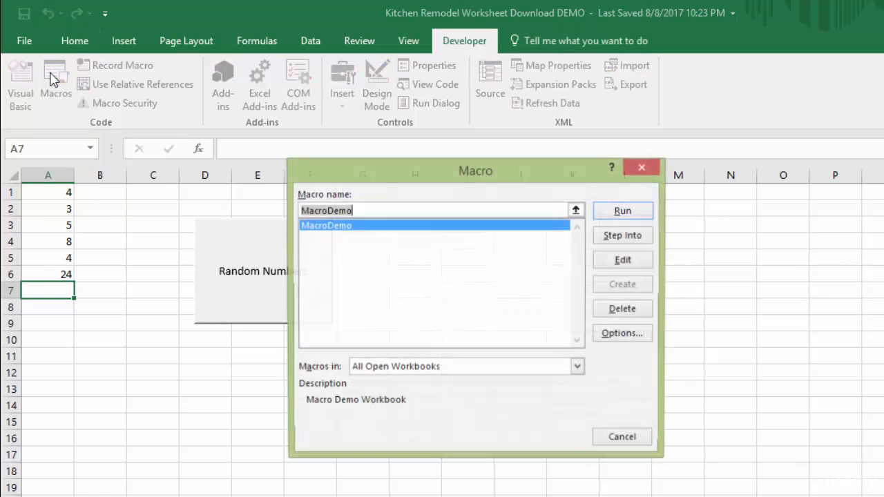
left_click(623, 211)
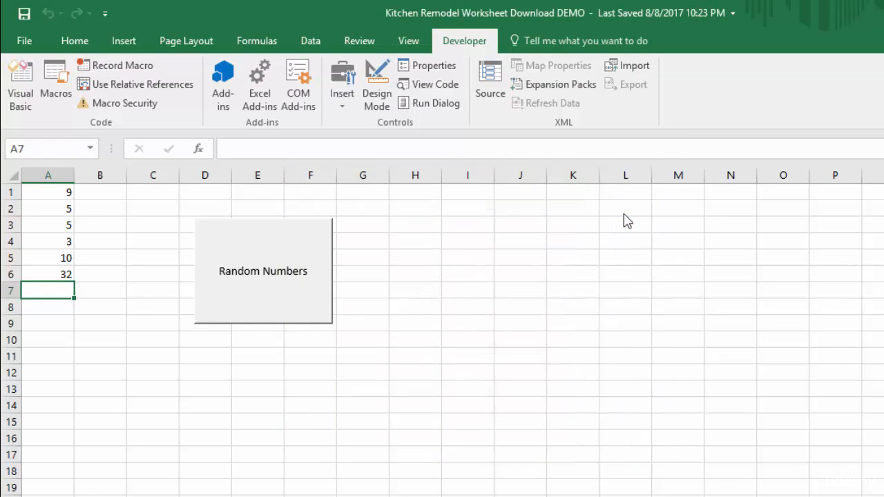
left_click(289, 308)
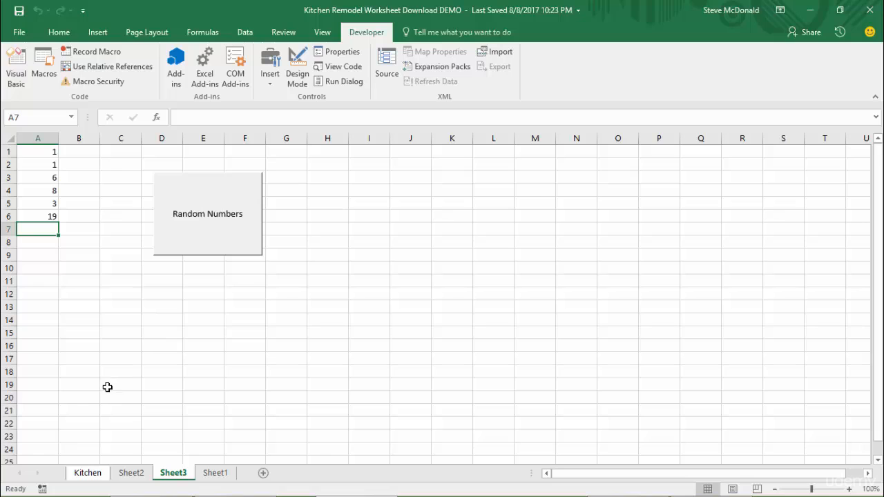
Open and dismiss the Record Macro dialog, and run MacroDemo with the Random Numbers button and from the list of macros.
left_click(41, 489)
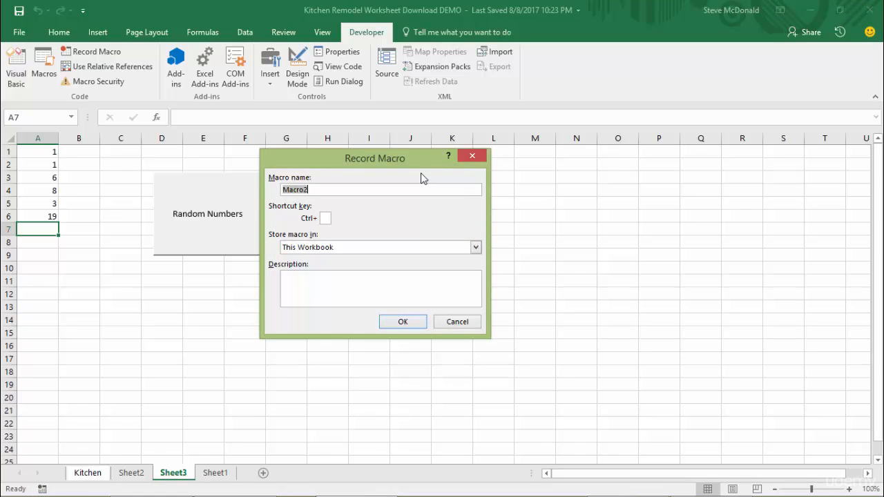
left_click(471, 156)
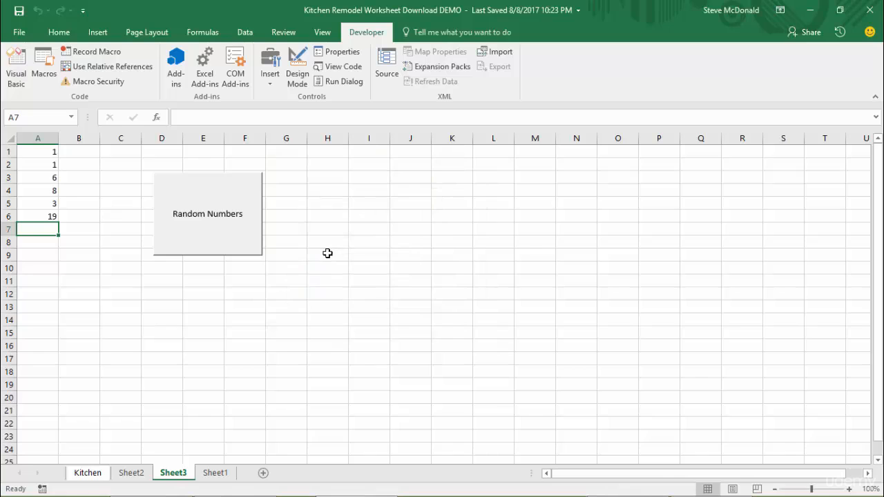
left_click(221, 238)
left_click(45, 64)
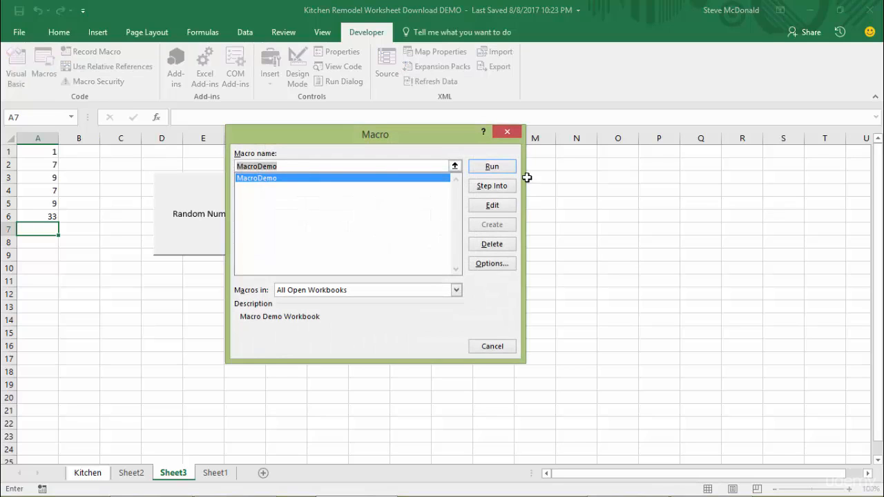
left_click(491, 168)
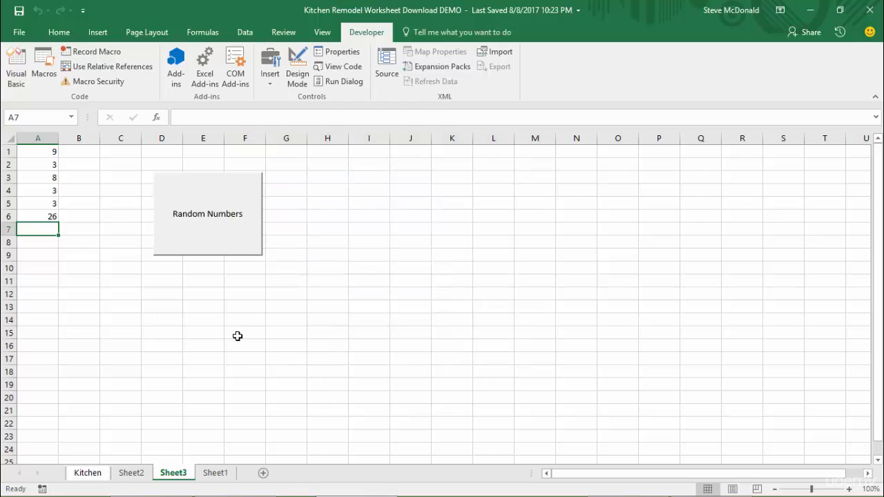
Recalculate the random numbers five times, and open and cancel the Record Macro dialog.
key("F9")
key("F9")
key("F9")
key("F9")
key("F9")
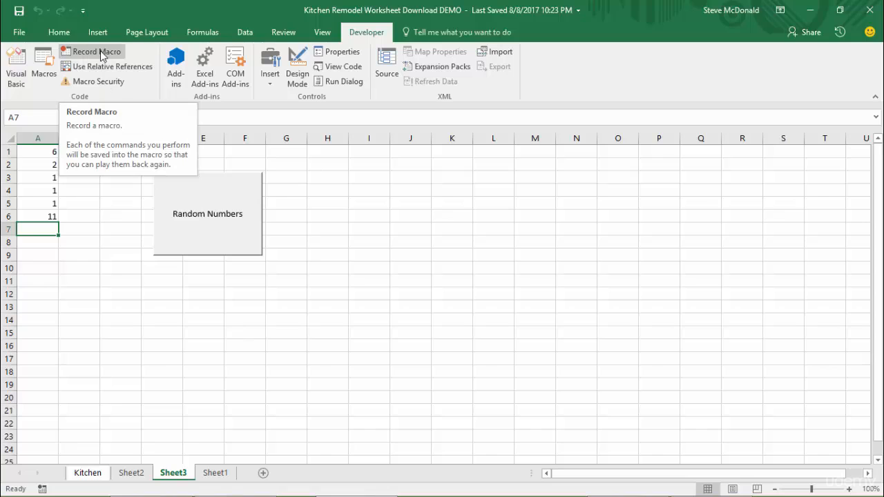
left_click(42, 489)
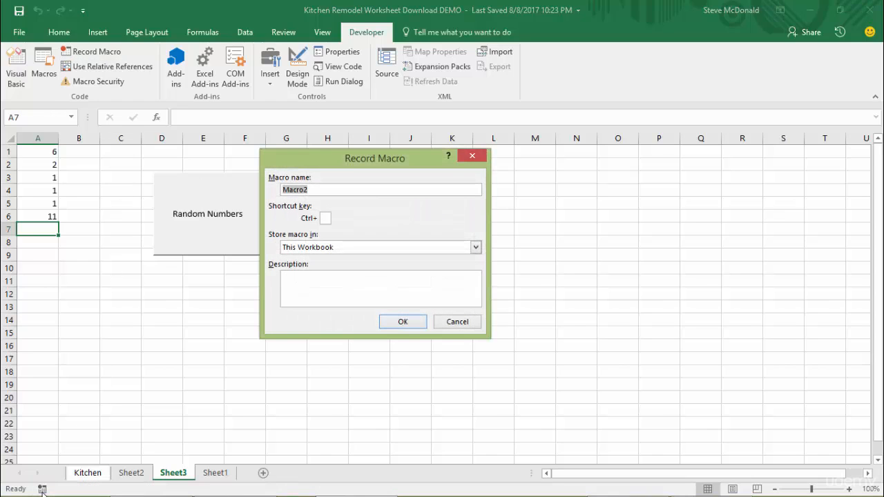
left_click(456, 326)
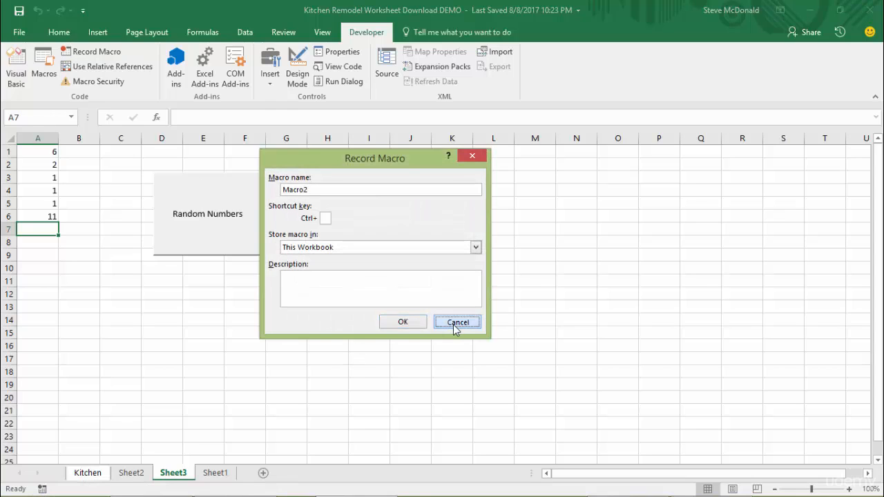
Delete the Random Numbers button from the sheet and run MacroDemo by its keyboard shortcut.
right_click(180, 241)
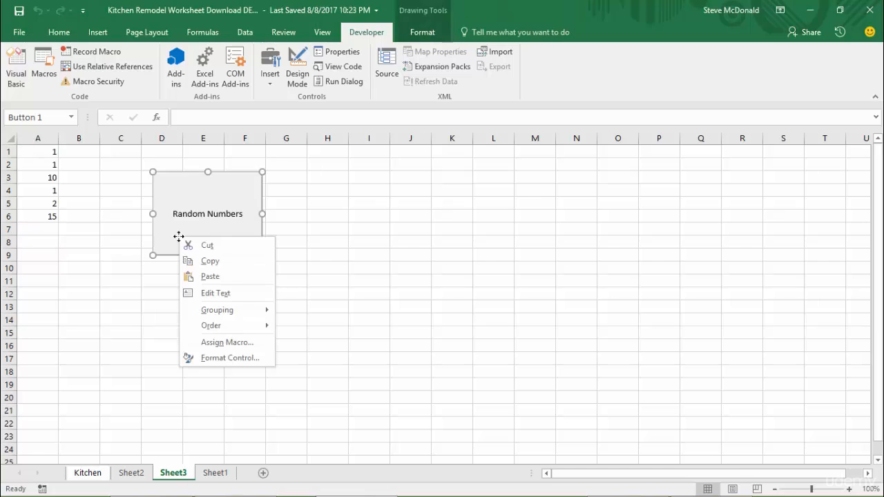
key("Escape")
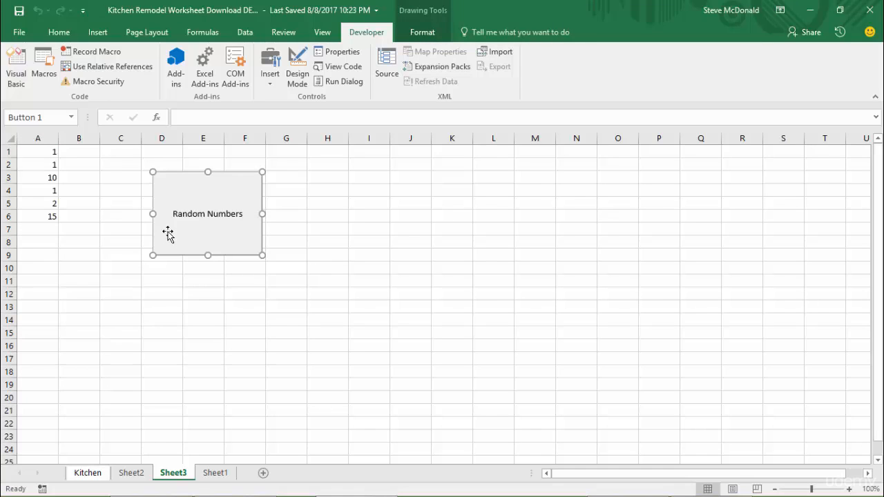
key("Delete")
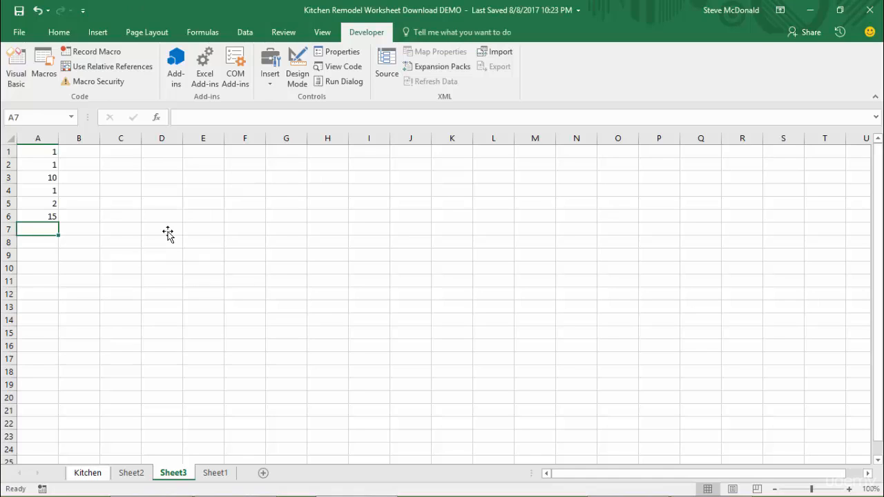
key("ctrl+shift+r")
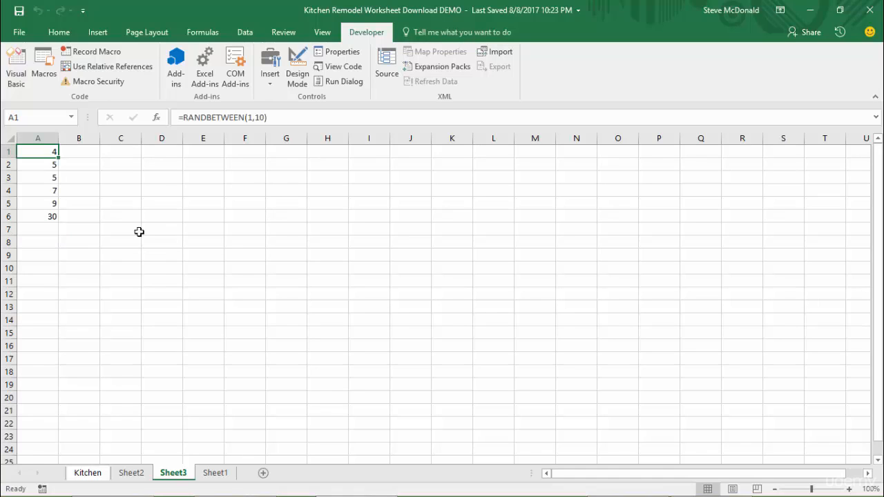